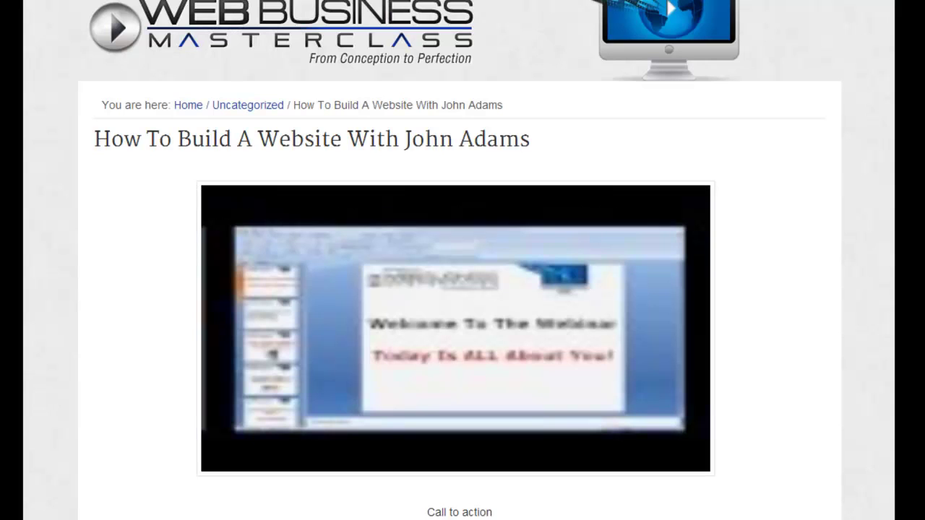
Step: Open the Love On Top, Thrift Shop, Hate That I Love You, Irreplaceable, If I Were A Boy, Otherside Remix, Rehab and Who Knew popups
scroll(462, 289, "down", 5)
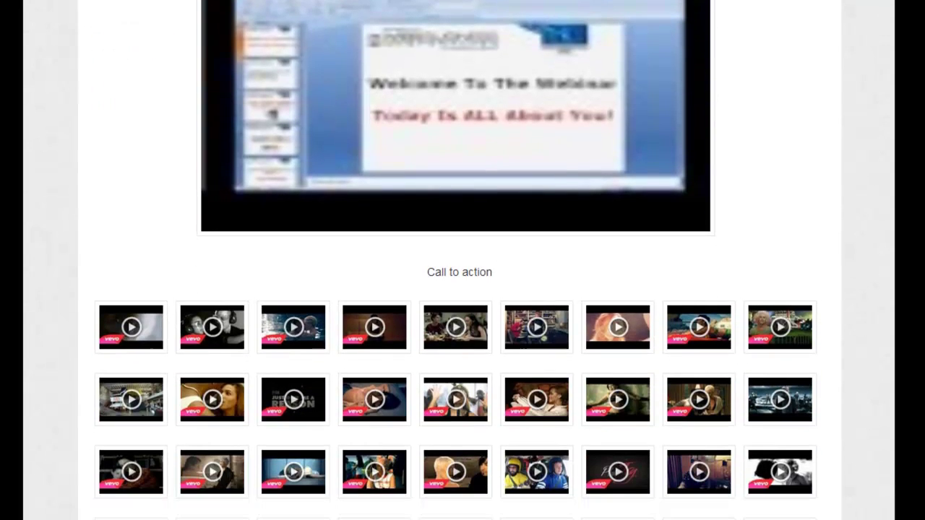
scroll(462, 289, "up", 1)
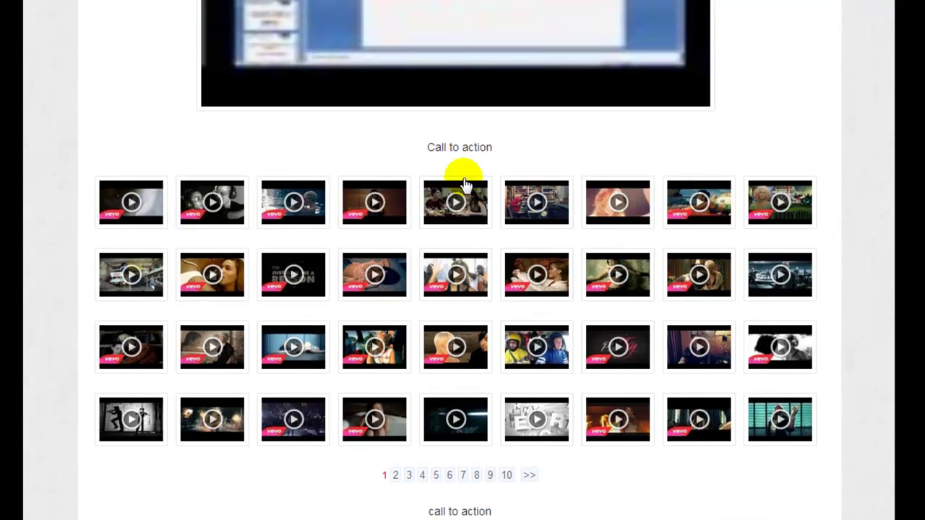
left_click(641, 411)
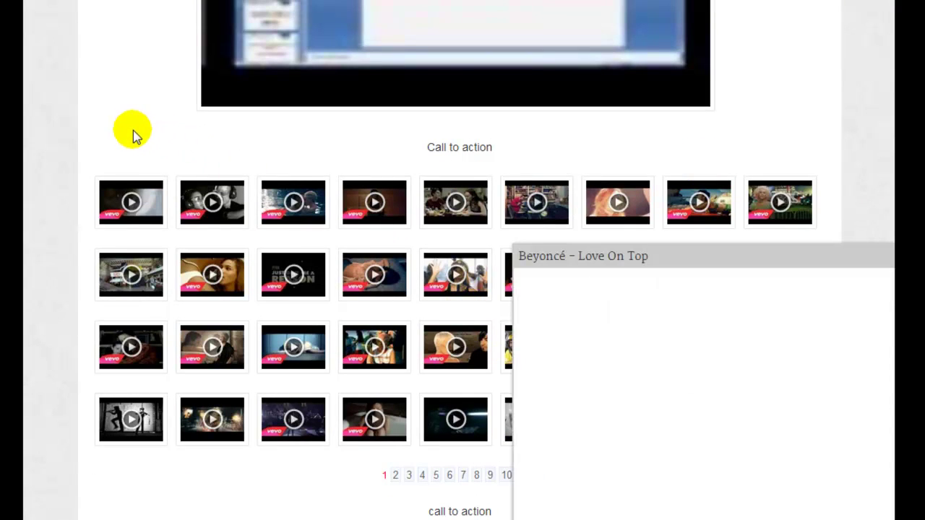
left_click(553, 206)
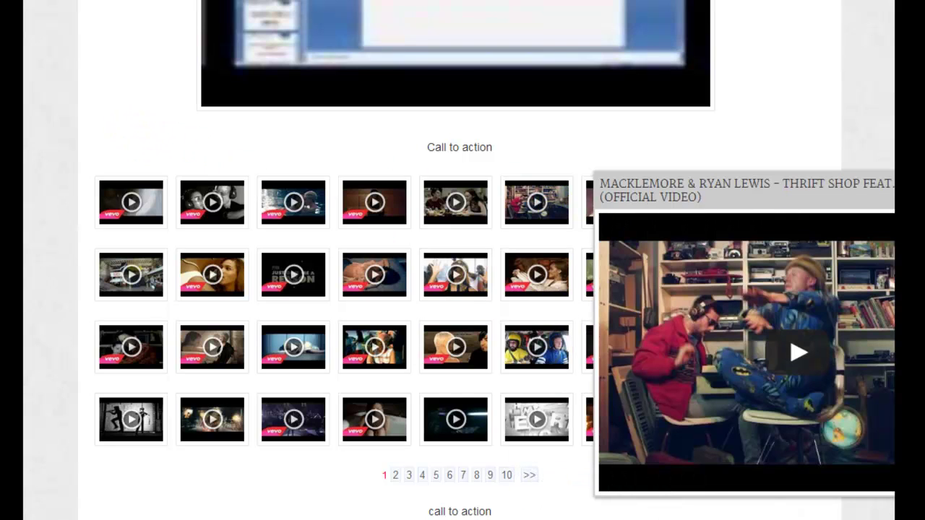
left_click(450, 282)
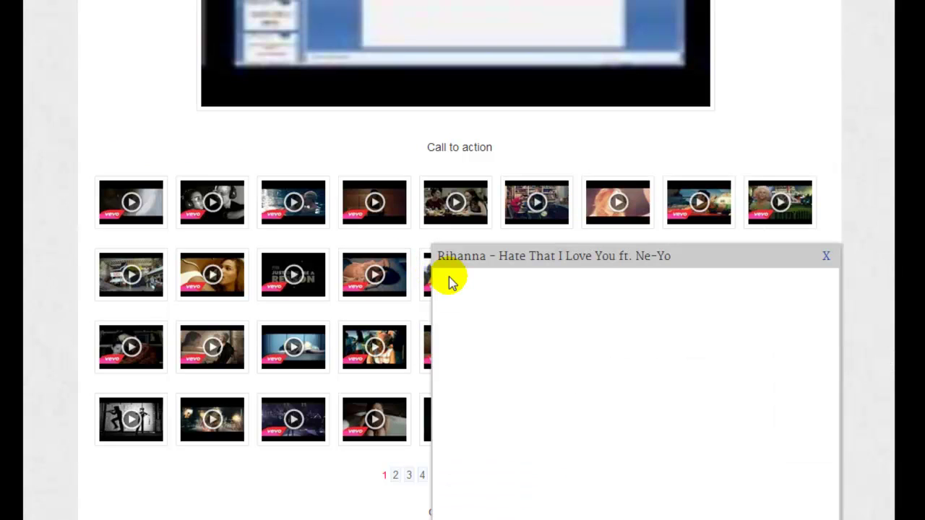
left_click(374, 282)
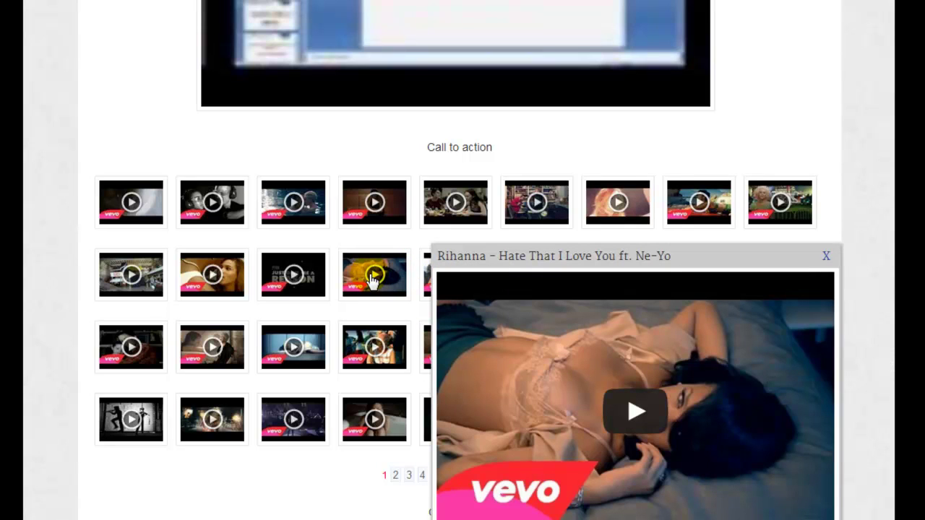
left_click(203, 283)
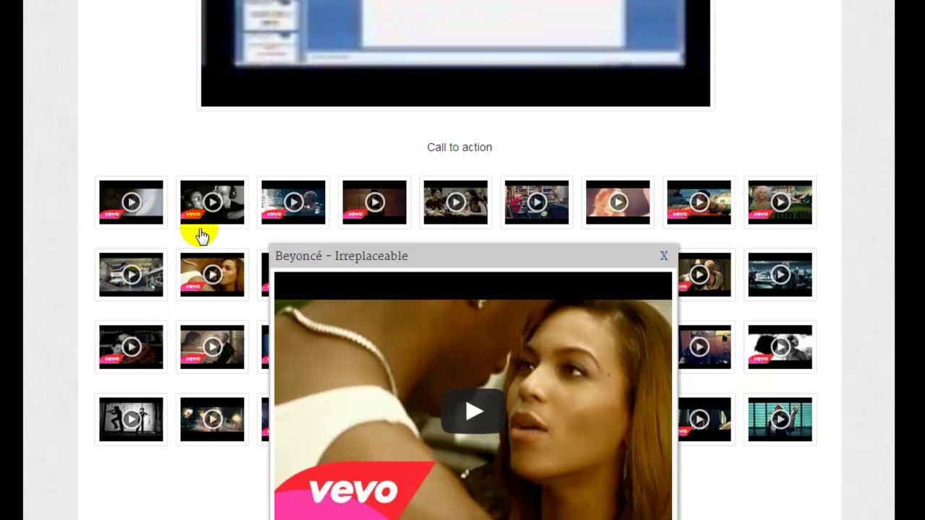
left_click(214, 204)
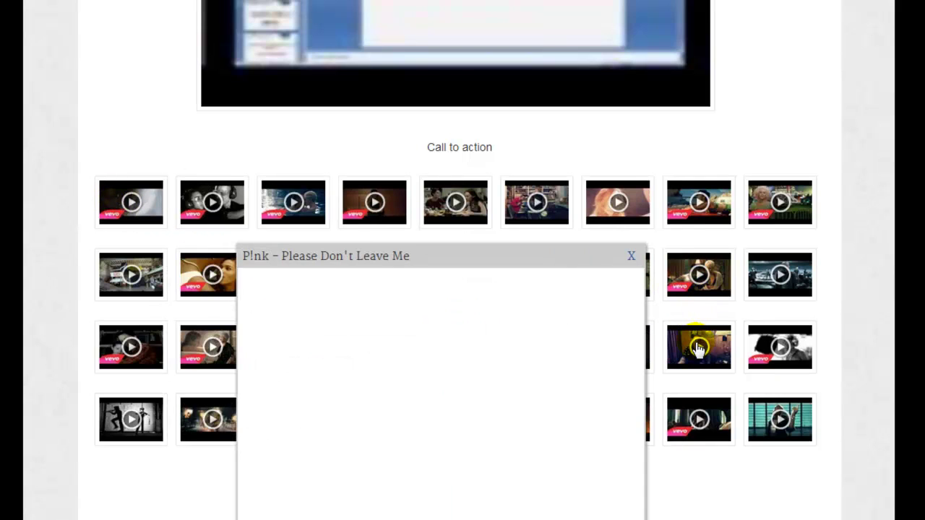
left_click(698, 349)
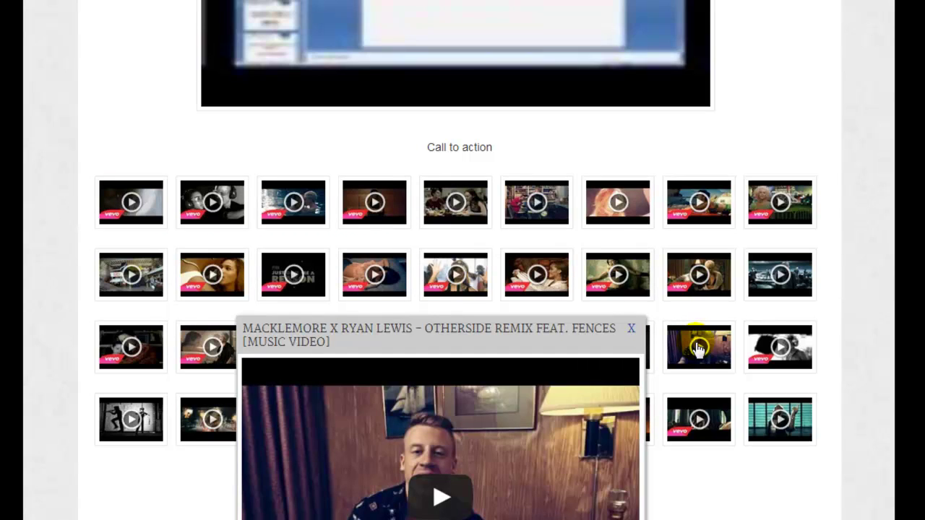
left_click(699, 204)
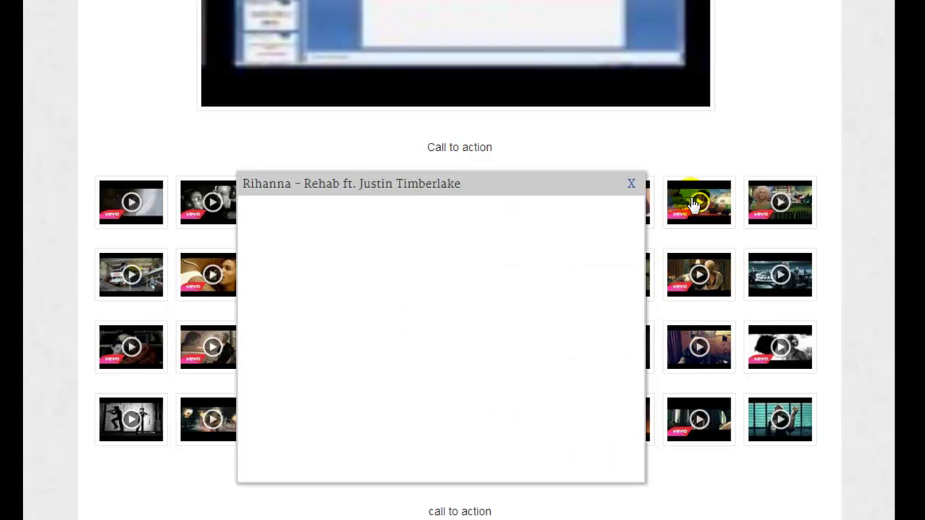
left_click(781, 203)
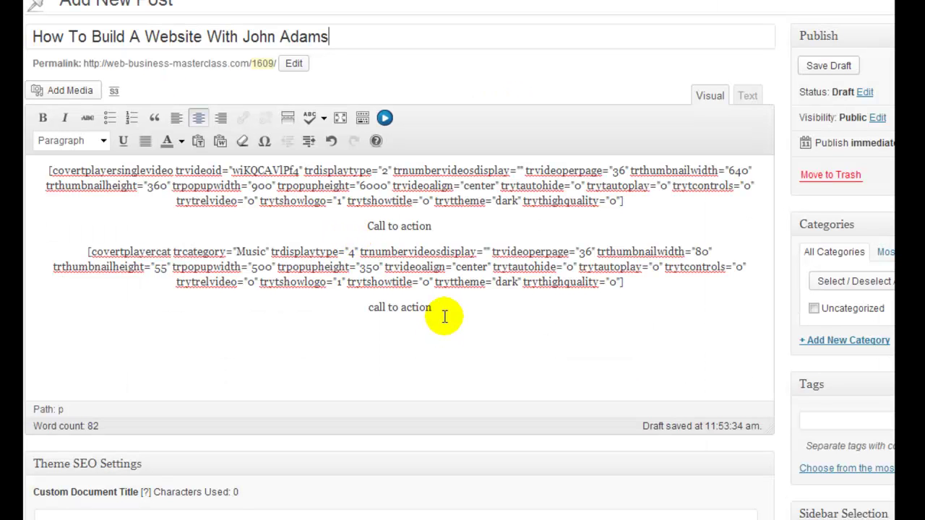
Step: Insert a centred Gaming-category Covert Player shortcode showing only title text with tooltips below the call to action
key("Return")
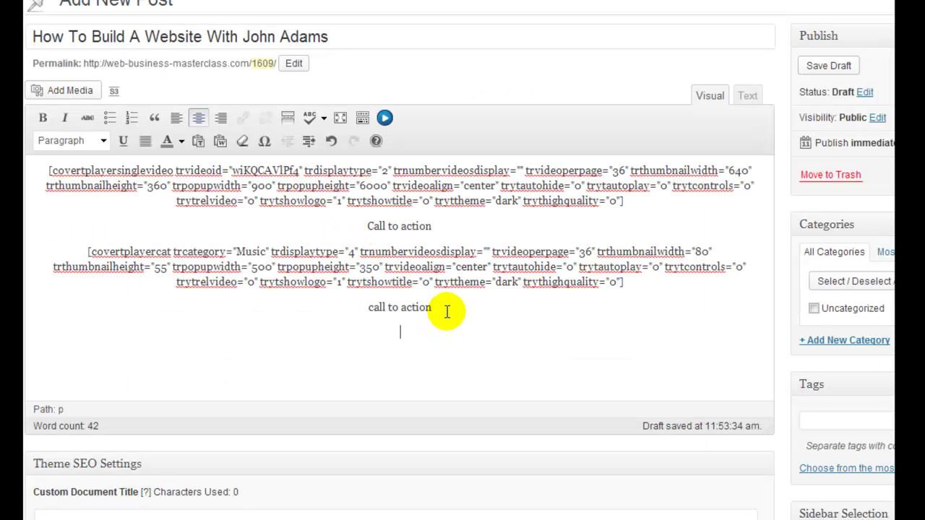
left_click(385, 118)
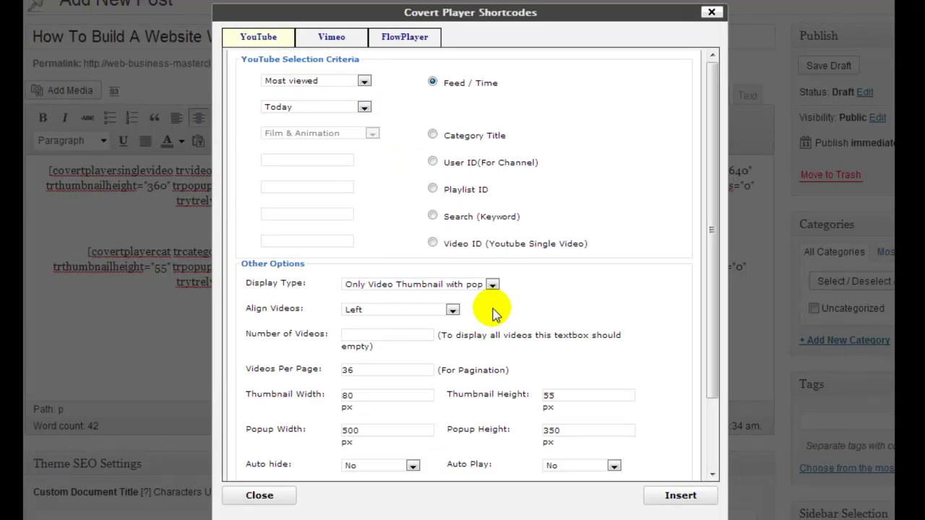
left_click(432, 135)
left_click(371, 134)
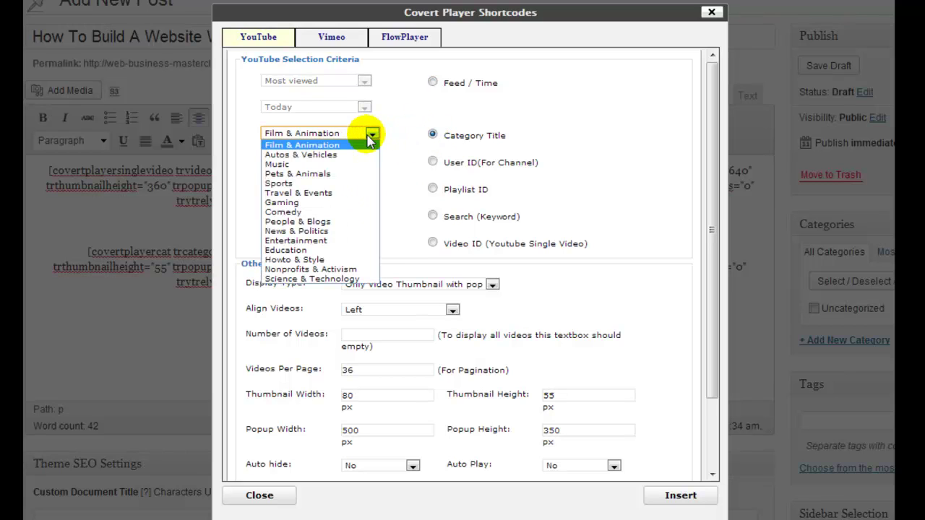
left_click(347, 206)
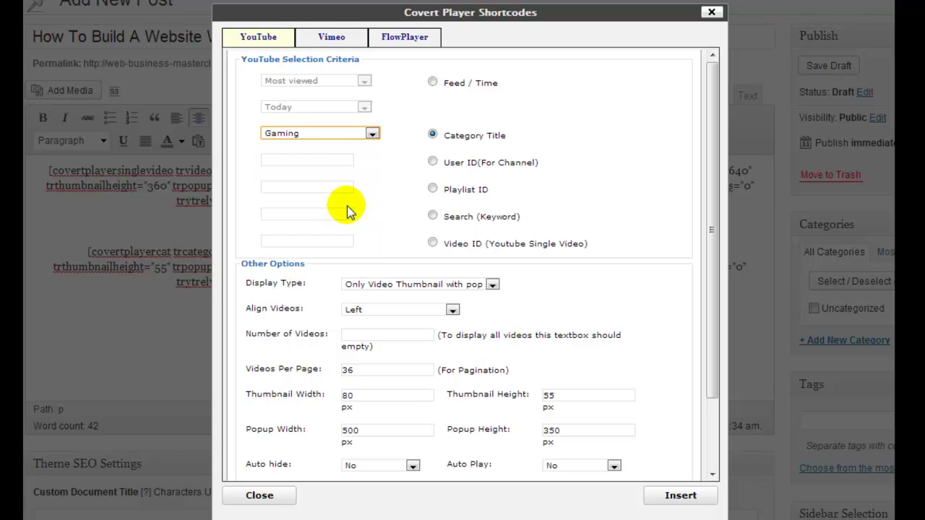
left_click(492, 284)
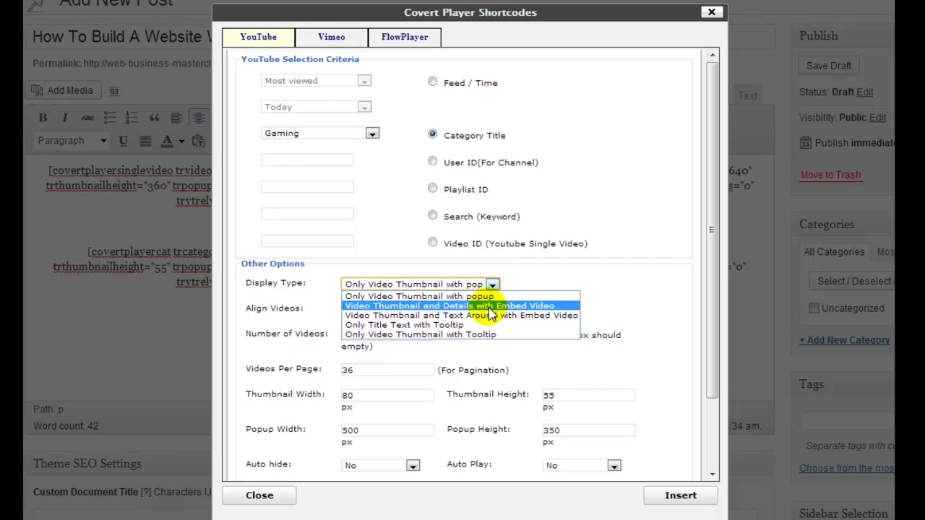
left_click(441, 326)
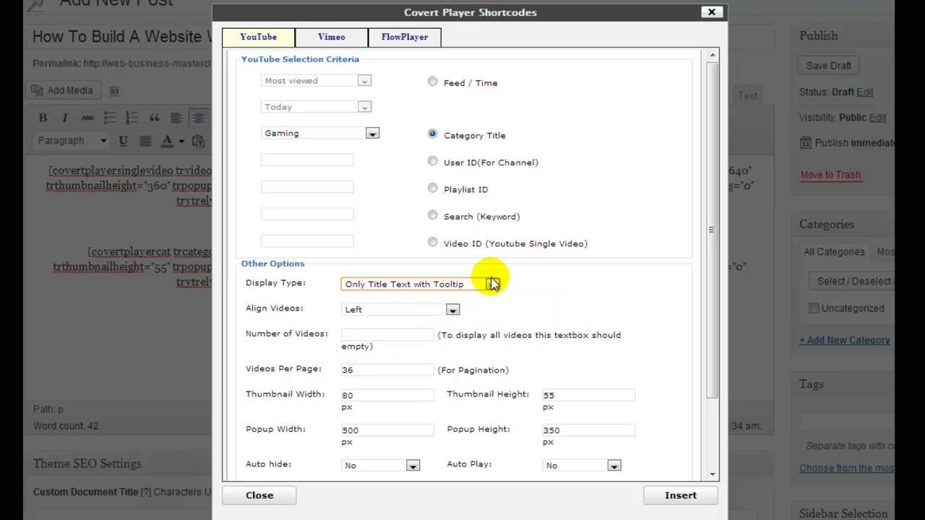
left_click(451, 309)
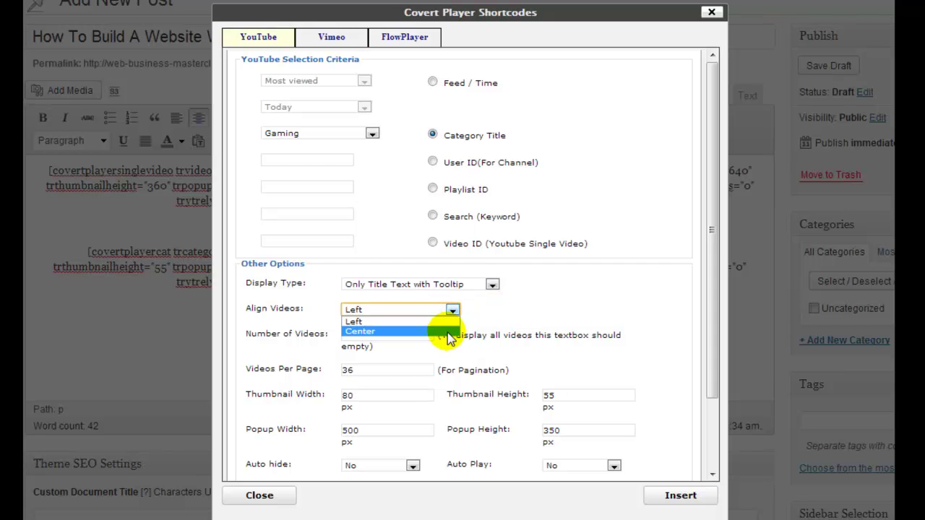
left_click(447, 332)
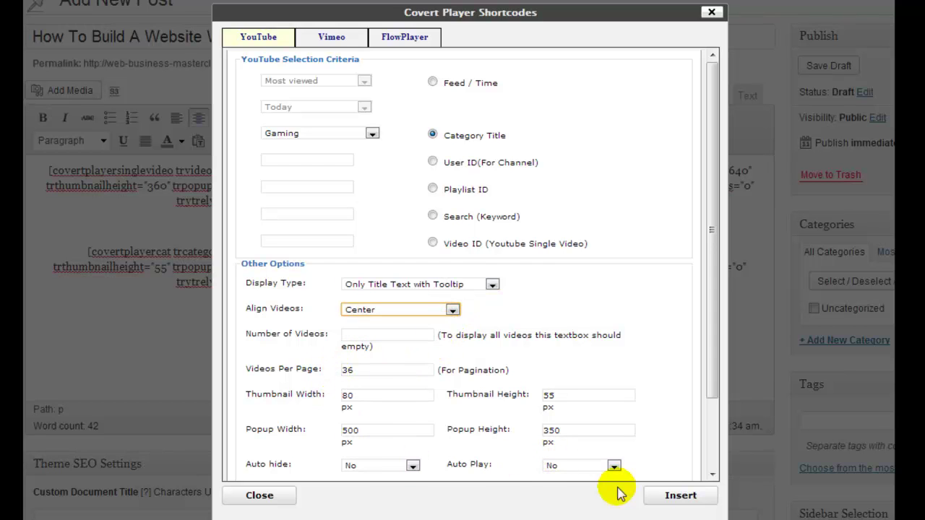
left_click(686, 497)
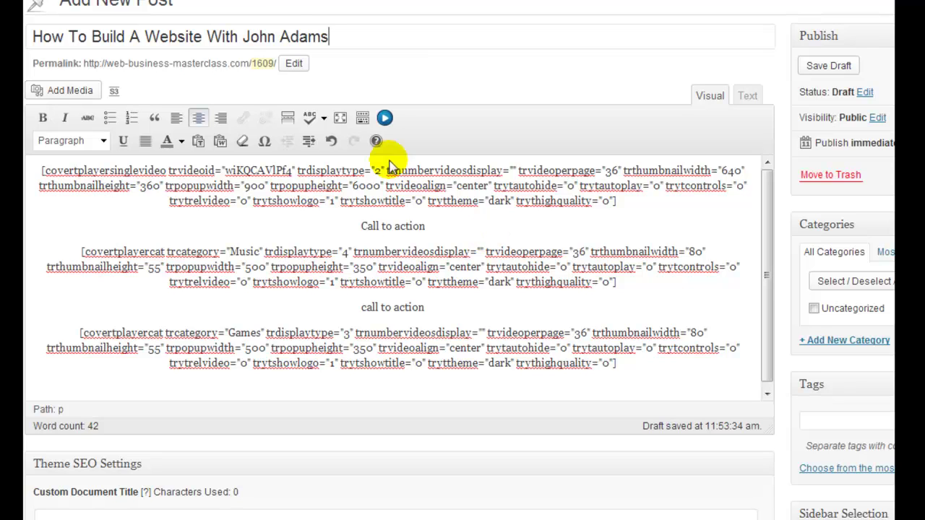
Step: Scroll the live post down to the music thumbnail grid and select the 'Call to action' text
mouse_move(189, 0)
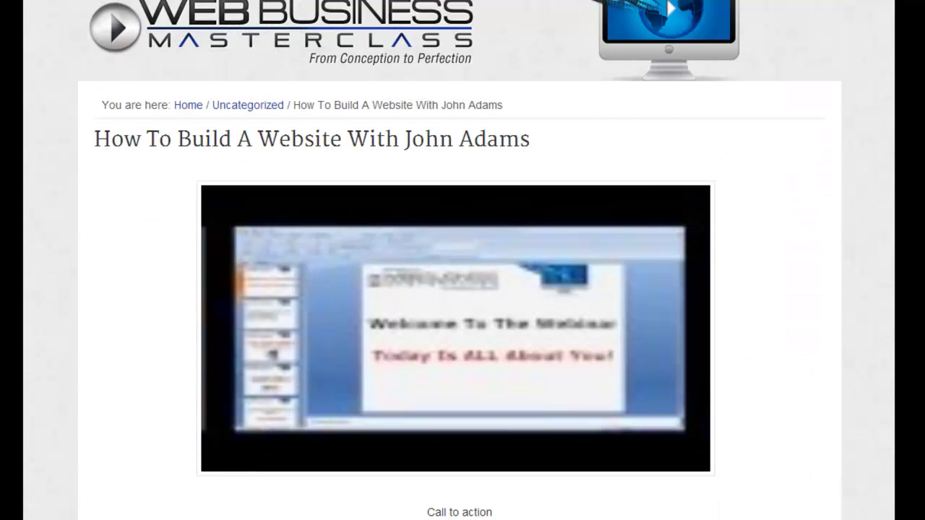
scroll(463, 289, "down", 5)
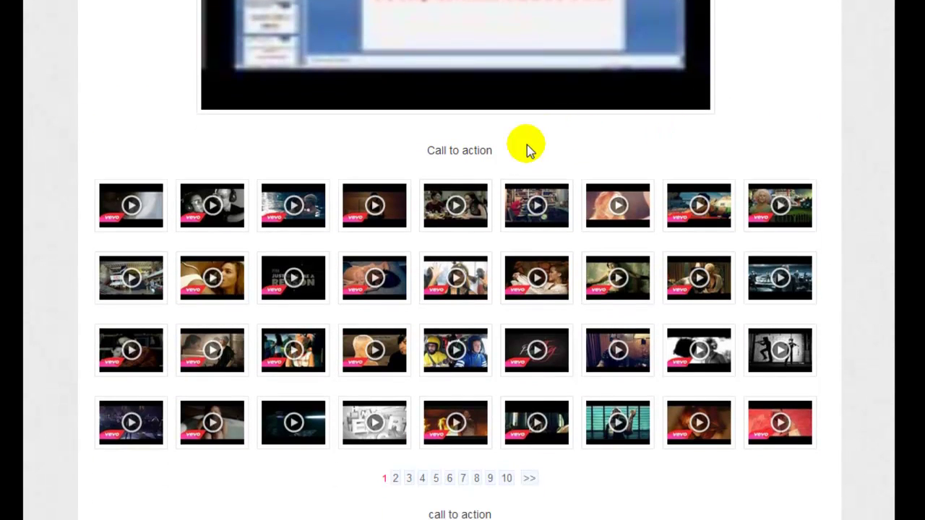
left_click_drag(497, 151, 427, 149)
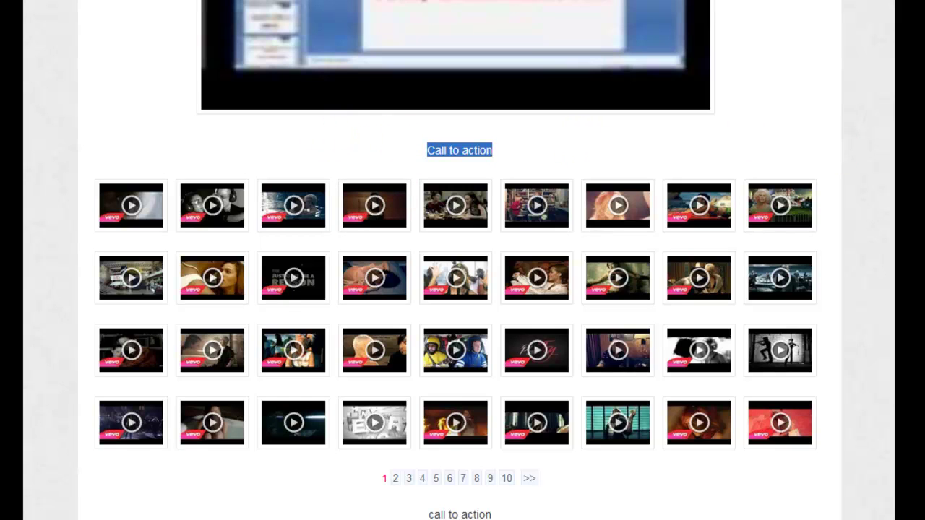
Step: Scroll through the live post's gaming title list
scroll(463, 290, "down", 4)
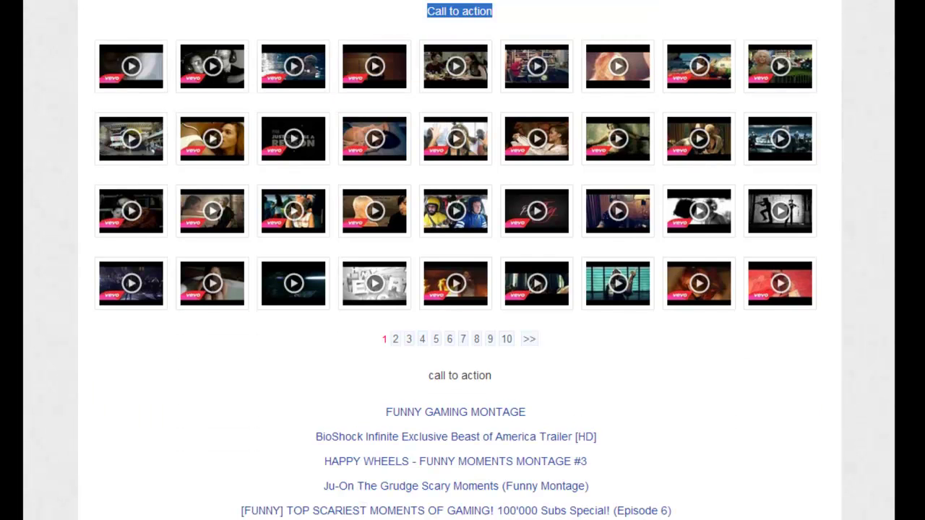
scroll(463, 289, "down", 2)
scroll(463, 289, "down", 3)
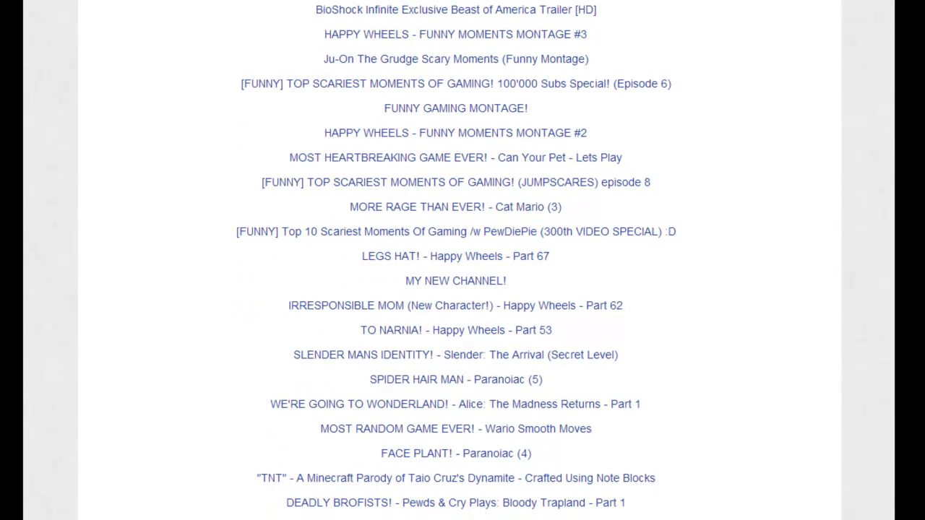
scroll(462, 289, "down", 4)
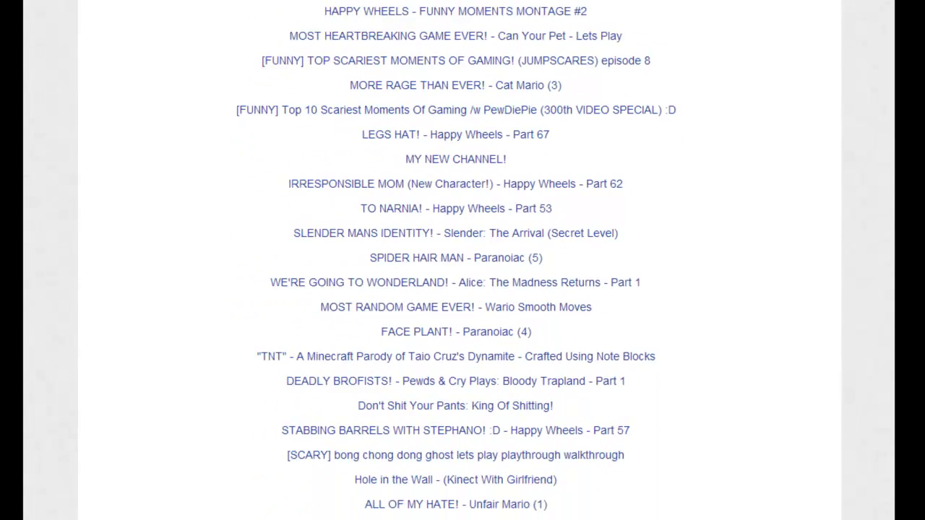
scroll(462, 289, "down", 2)
scroll(463, 289, "up", 6)
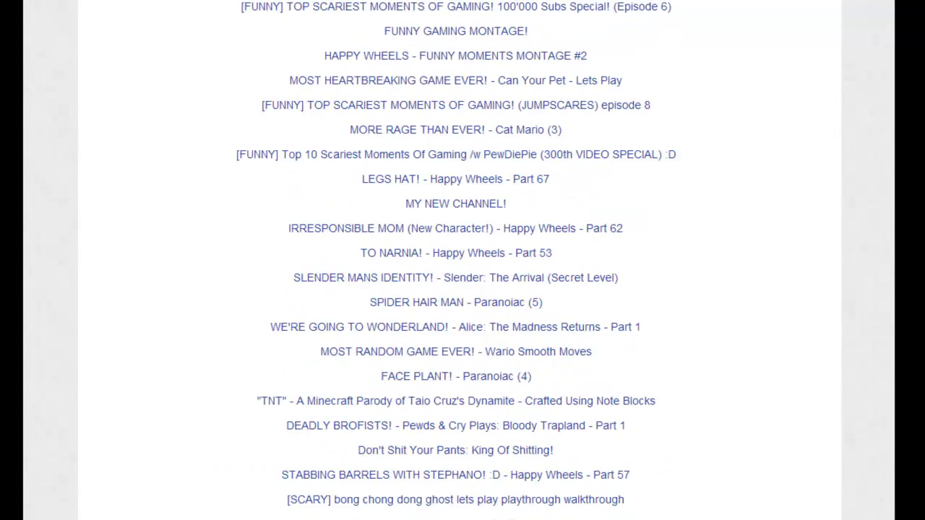
scroll(462, 261, "up", 1)
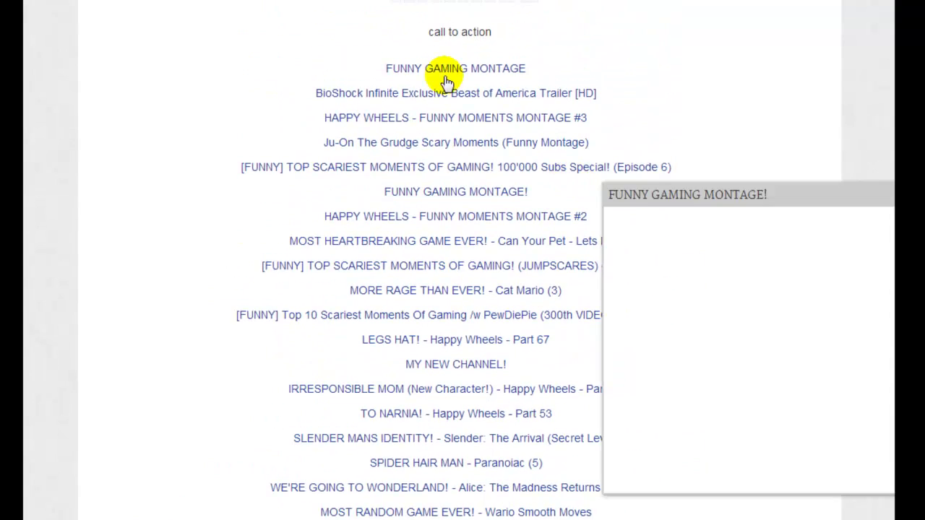
Step: Play and close the Happy Wheels popup, then preview WE'RE GOING TO WONDERLAND! and FUNNY GAMING MONTAGE
mouse_move(432, 78)
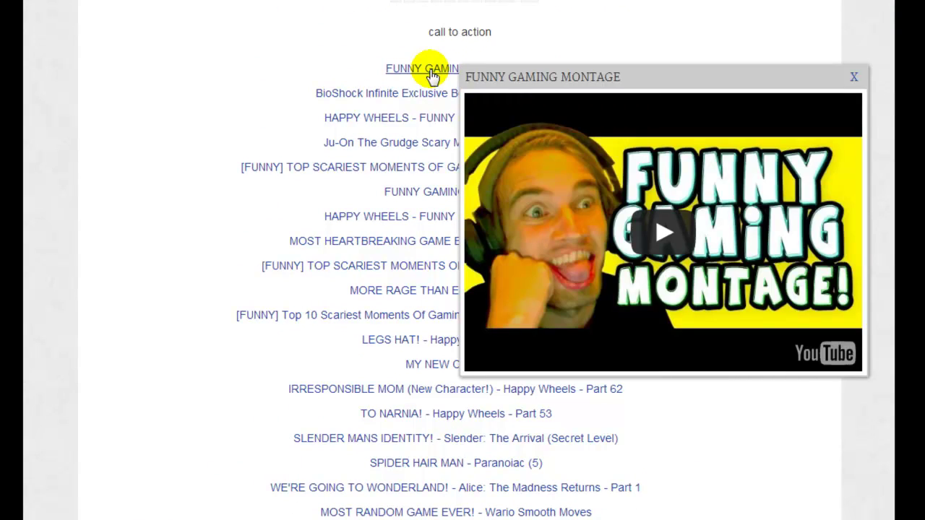
mouse_move(425, 99)
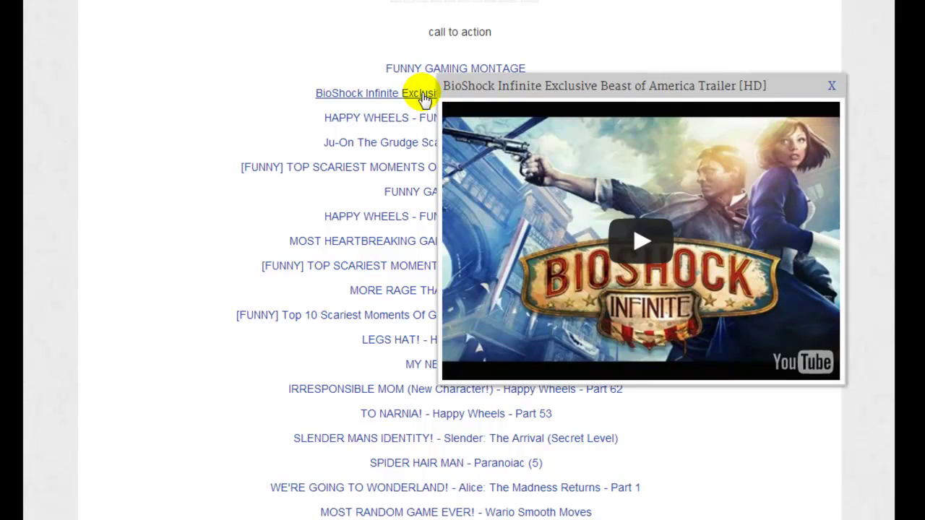
mouse_move(412, 124)
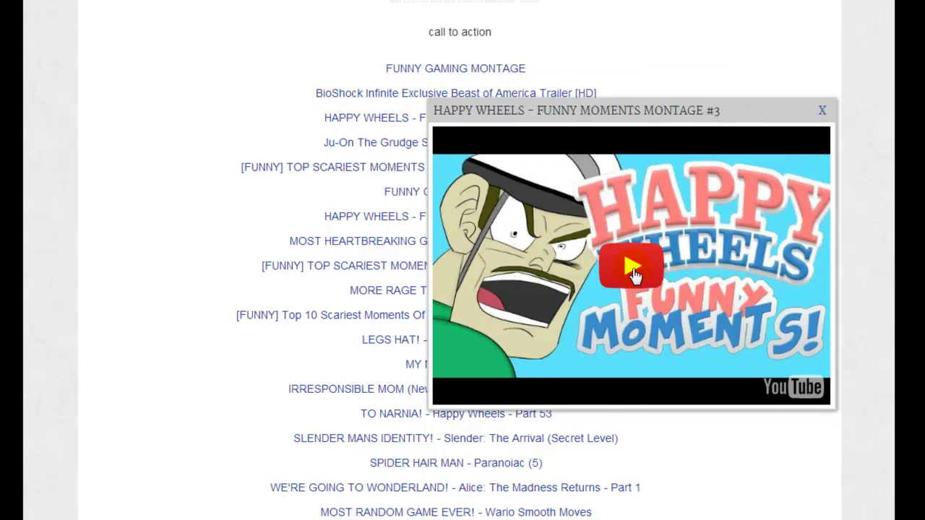
left_click(631, 268)
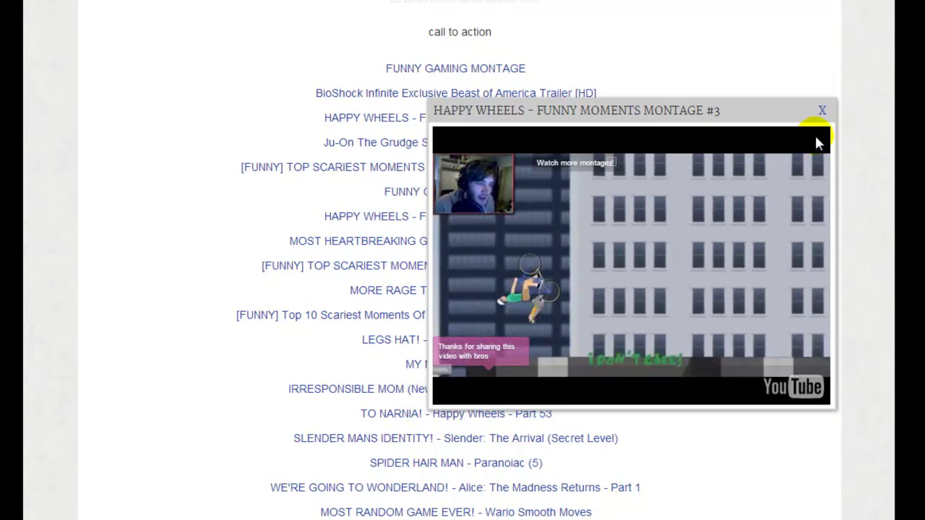
left_click(822, 111)
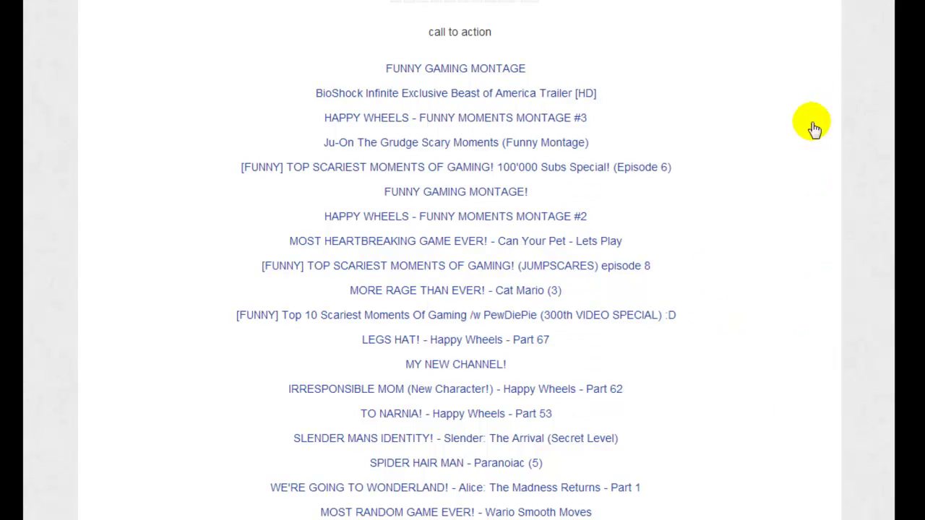
left_click(683, 488)
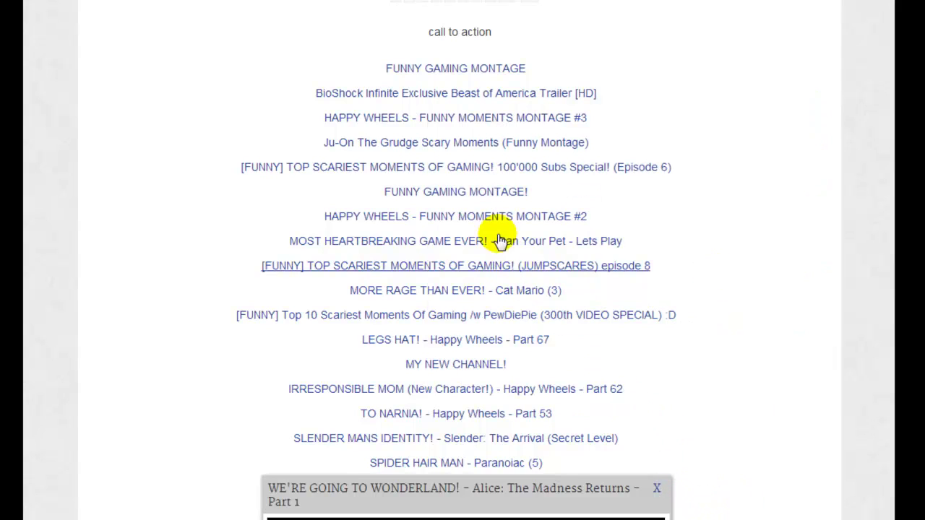
left_click(471, 70)
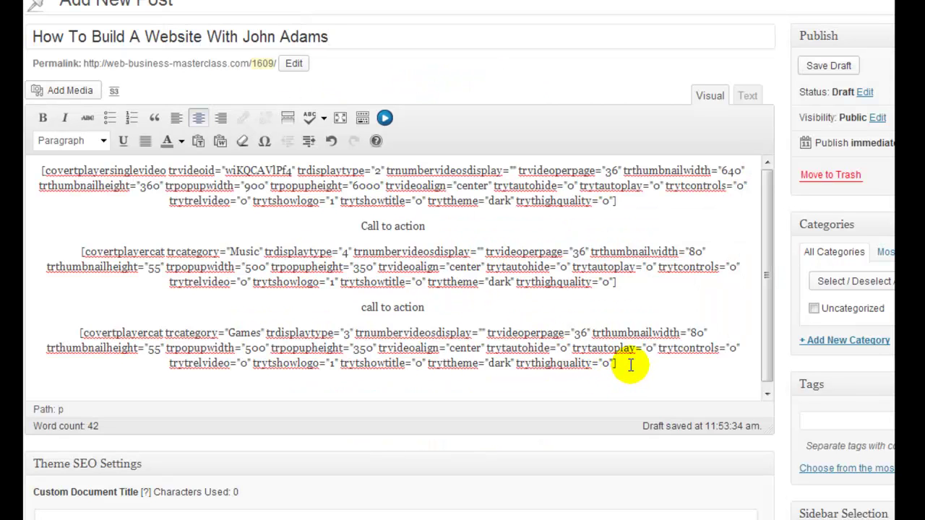
Step: Below the Games shortcode, start a Covert Player keyword search for 'top funny videos'
key("Return")
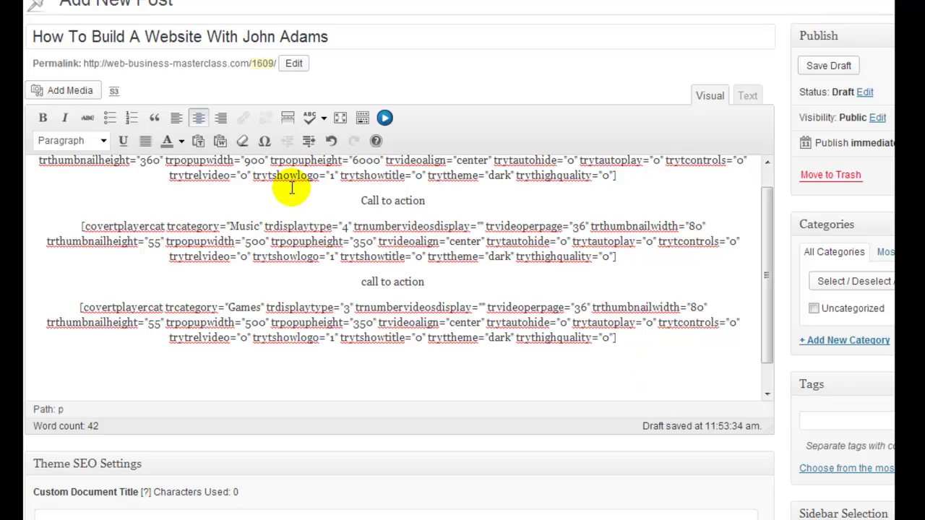
left_click(384, 118)
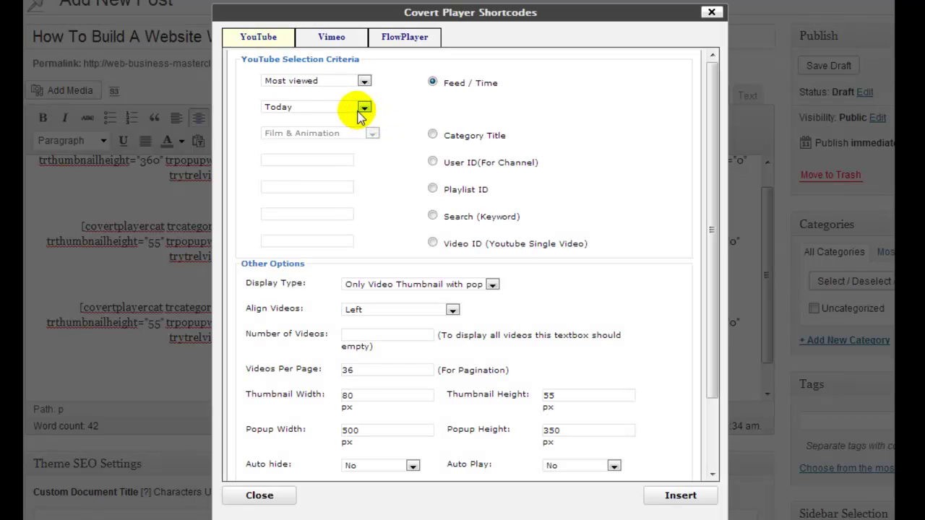
left_click(432, 216)
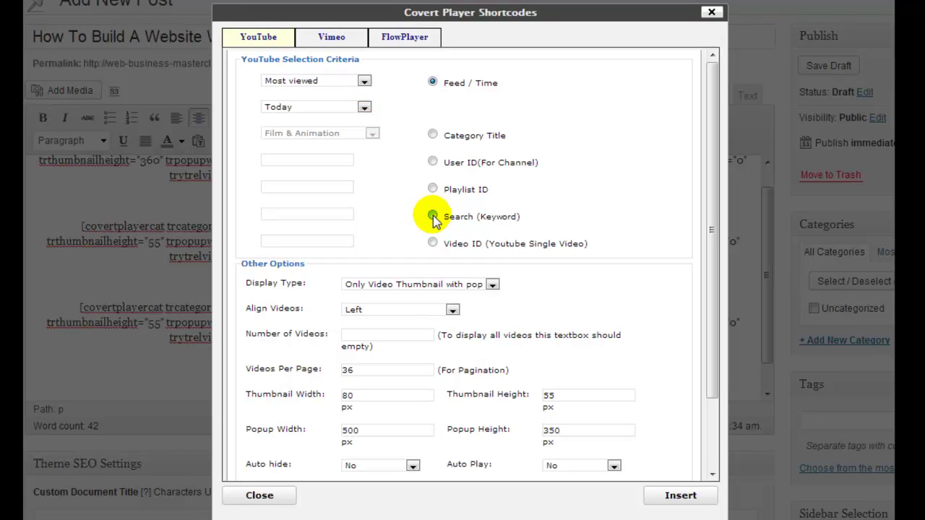
left_click(294, 214)
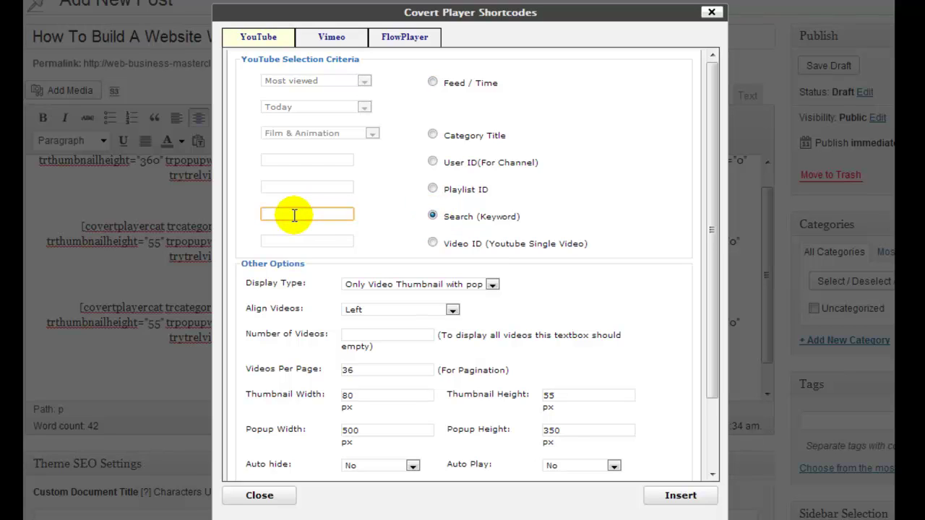
type("funny videos")
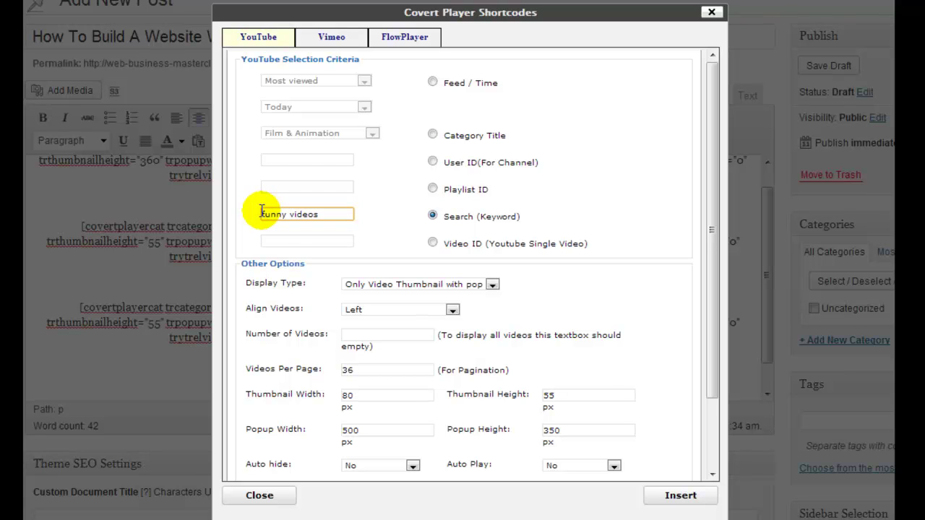
left_click(262, 214)
type("top")
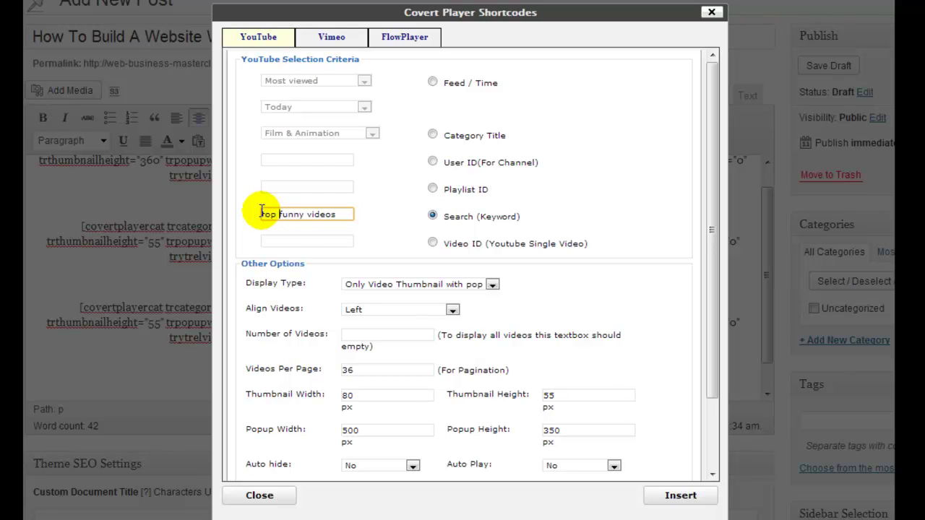